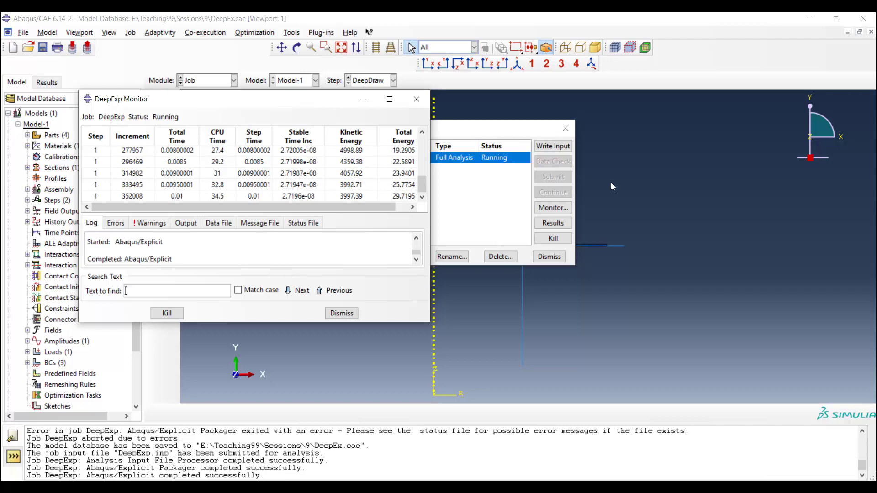
Open the DeepExp job results and show Mises stress contours on the deformed blank.
{"action": "left_click", "coordinate": [342, 313]}
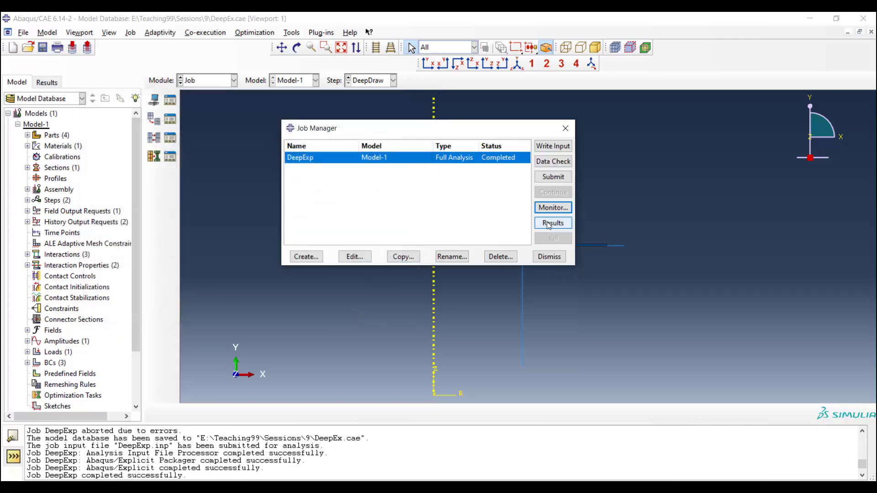
{"action": "left_click", "coordinate": [549, 224]}
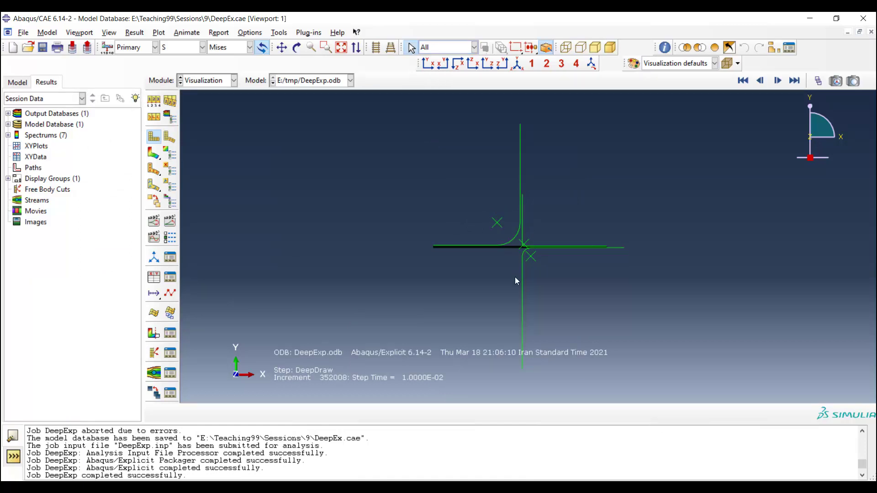
{"action": "scroll", "coordinate": [514, 277], "scroll_direction": "up", "scroll_amount": 5}
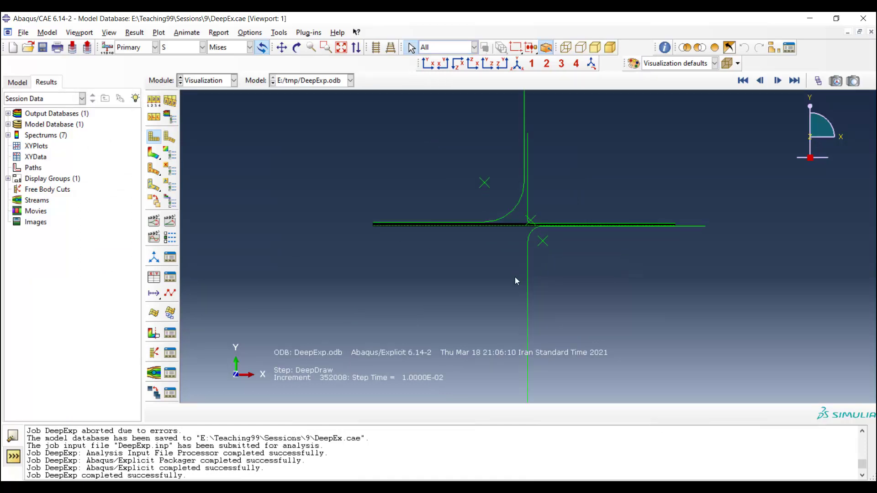
{"action": "left_click", "coordinate": [155, 152]}
{"action": "scroll", "coordinate": [479, 165], "scroll_direction": "down", "scroll_amount": 3}
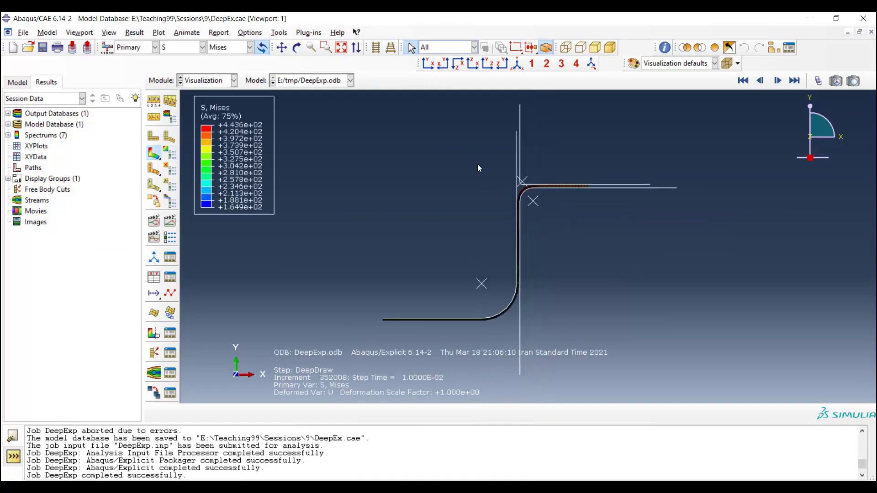
{"action": "scroll", "coordinate": [471, 315], "scroll_direction": "up", "scroll_amount": 3}
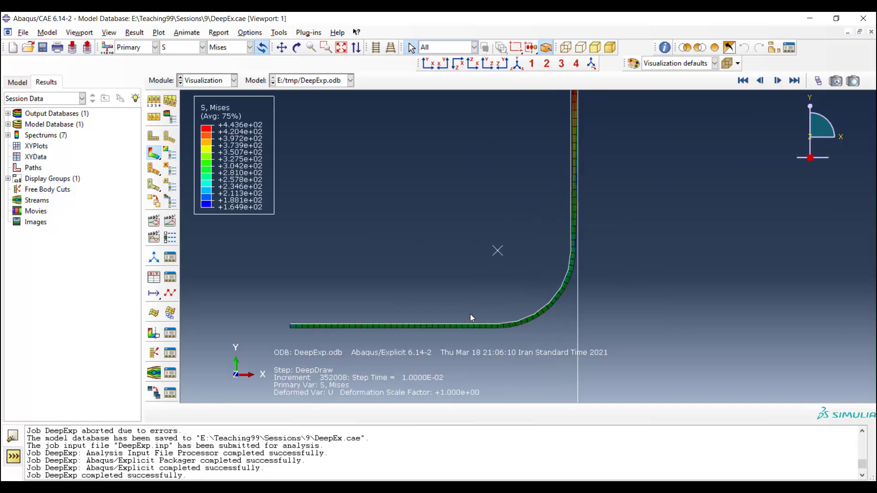
{"action": "scroll", "coordinate": [445, 332], "scroll_direction": "down", "scroll_amount": 2}
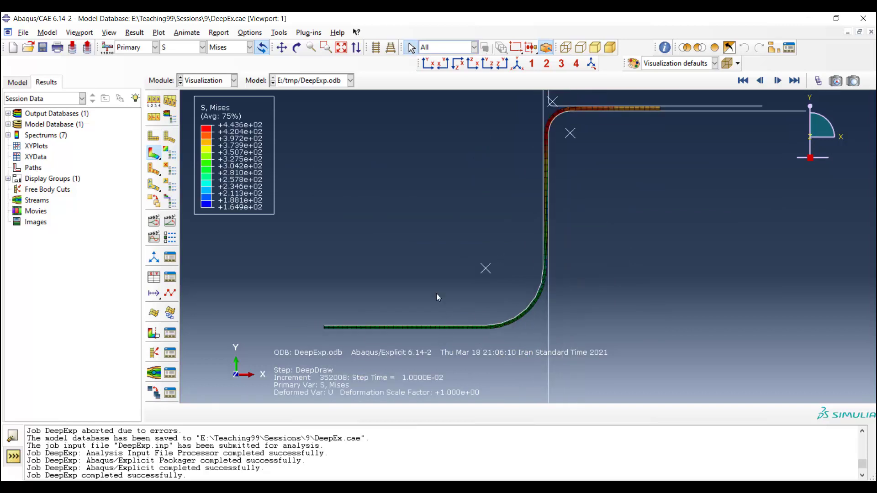
Animate the Mises contour over the time history at about half the frame rate.
{"action": "left_click", "coordinate": [170, 220]}
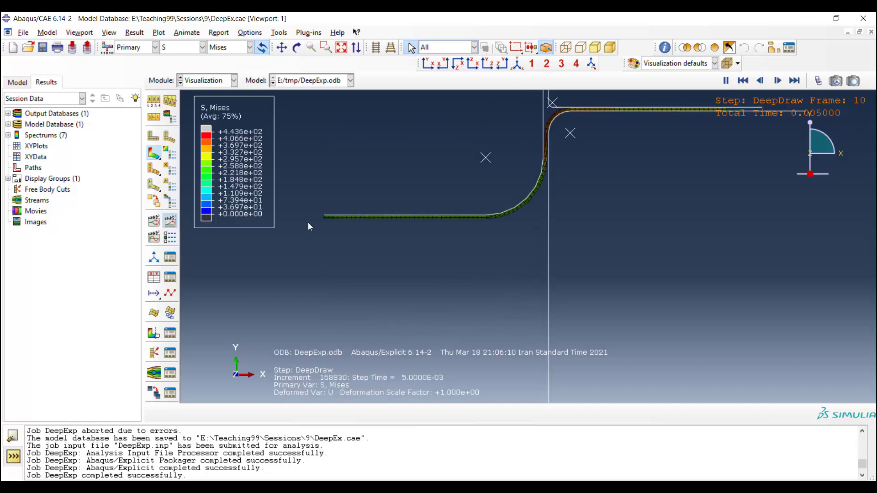
{"action": "left_click", "coordinate": [170, 237]}
{"action": "left_click_drag", "start_coordinate": [178, 168], "coordinate": [112, 167]}
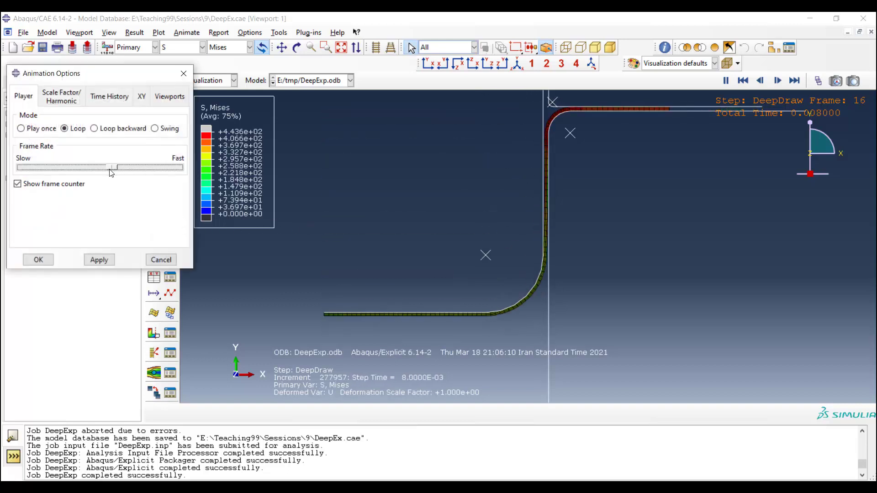
{"action": "left_click", "coordinate": [38, 259]}
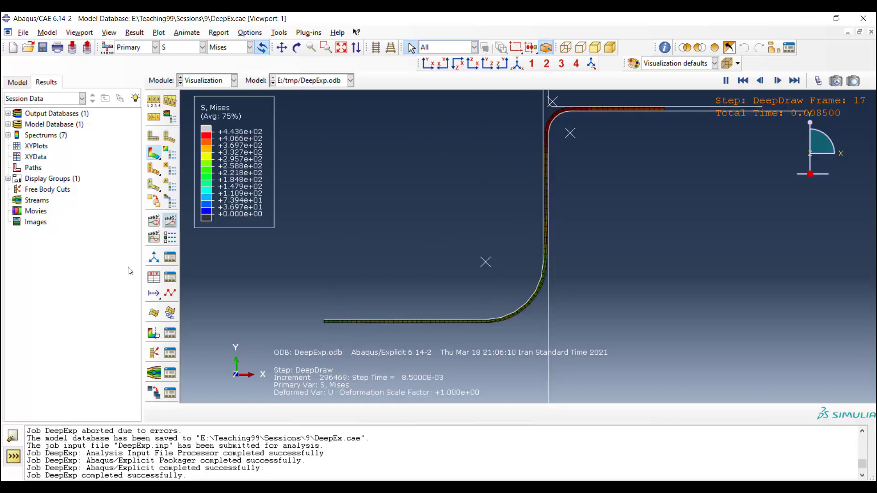
Plot the whole model's ALLIE internal energy and ALLKE kinetic energy history outputs versus time.
{"action": "left_click", "coordinate": [135, 32]}
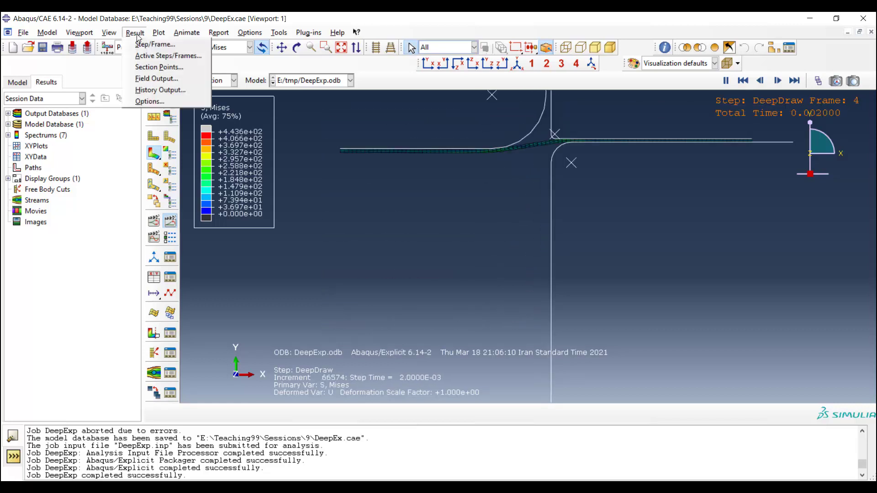
{"action": "left_click", "coordinate": [160, 90]}
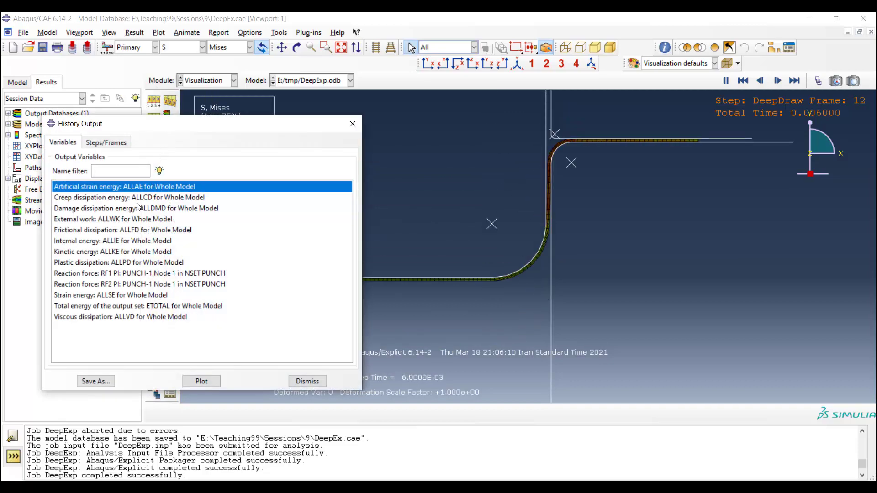
{"action": "left_click", "coordinate": [77, 241]}
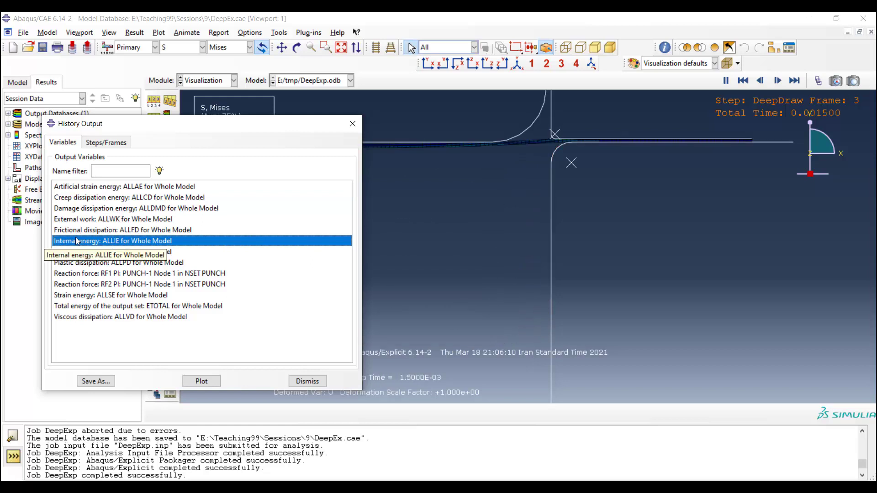
{"action": "left_click", "coordinate": [78, 253], "text": "ctrl"}
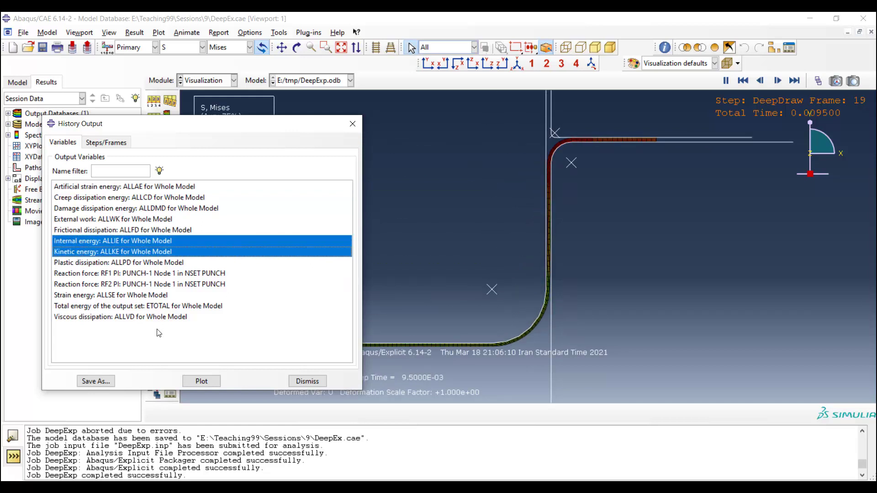
{"action": "left_click", "coordinate": [201, 382]}
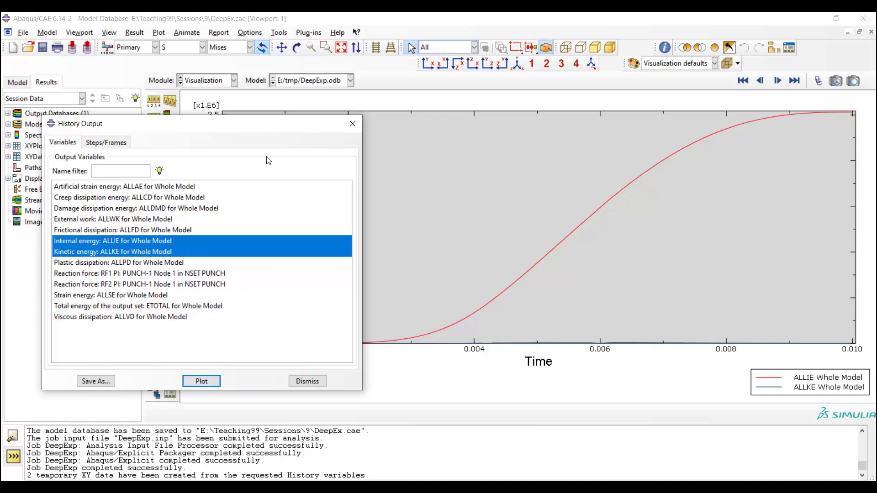
{"action": "left_click_drag", "start_coordinate": [250, 127], "coordinate": [181, 117]}
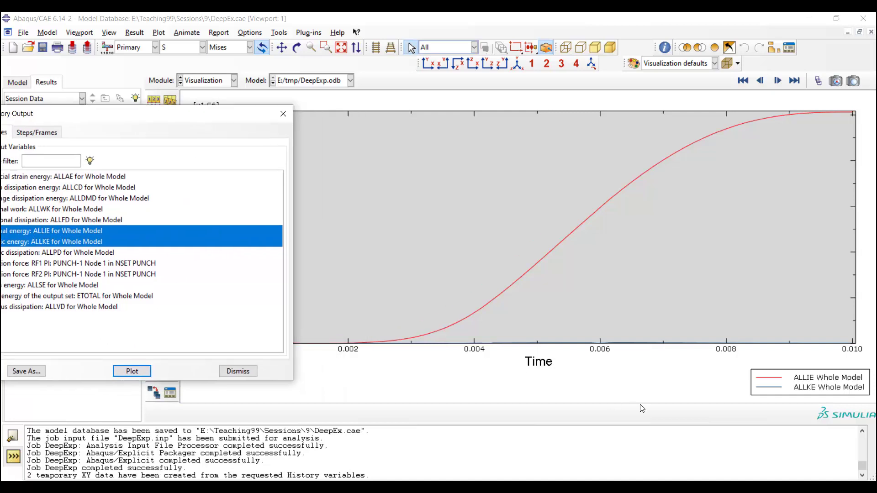
{"action": "left_click", "coordinate": [812, 392]}
Probe both energy curves at time 0.00665, reading ALLIE 1.844E+06 and ALLKE 7792.2.
{"action": "left_click", "coordinate": [664, 48]}
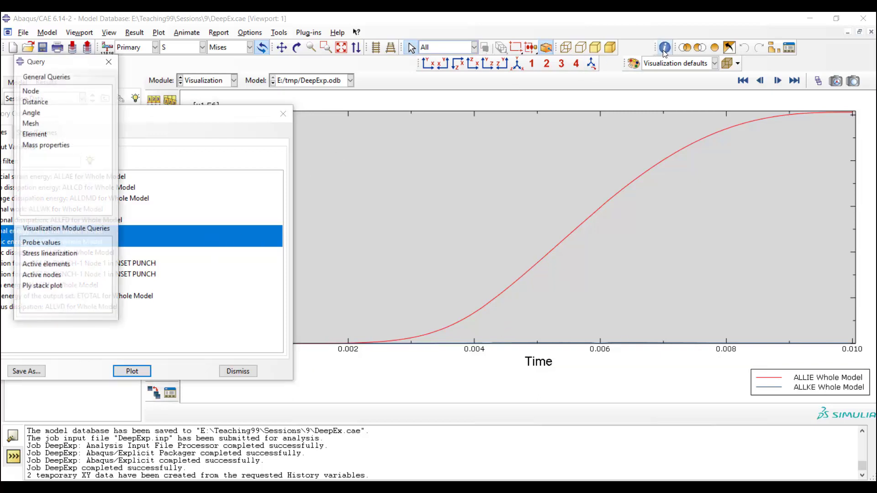
{"action": "left_click", "coordinate": [50, 243]}
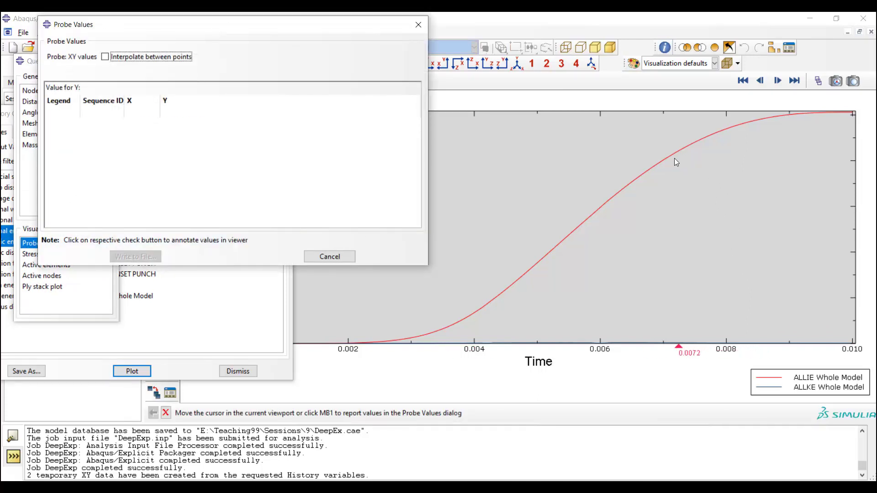
{"action": "left_click", "coordinate": [641, 176]}
{"action": "left_click", "coordinate": [642, 177]}
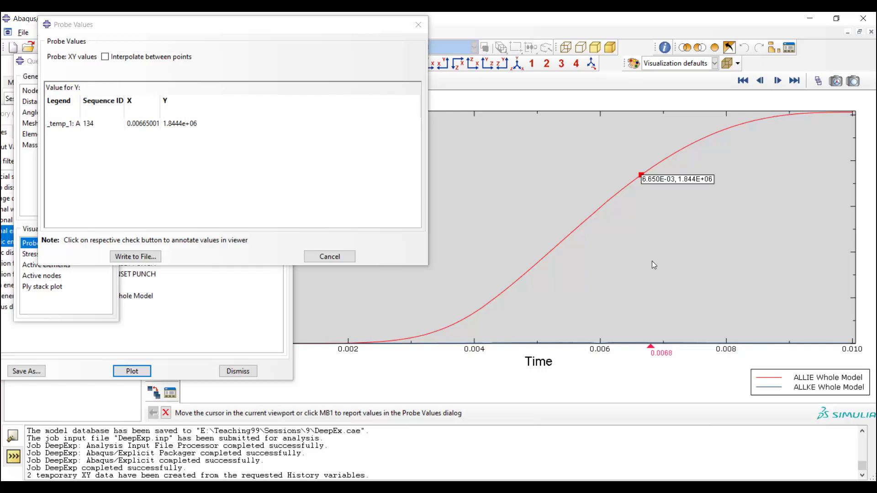
{"action": "left_click", "coordinate": [642, 344]}
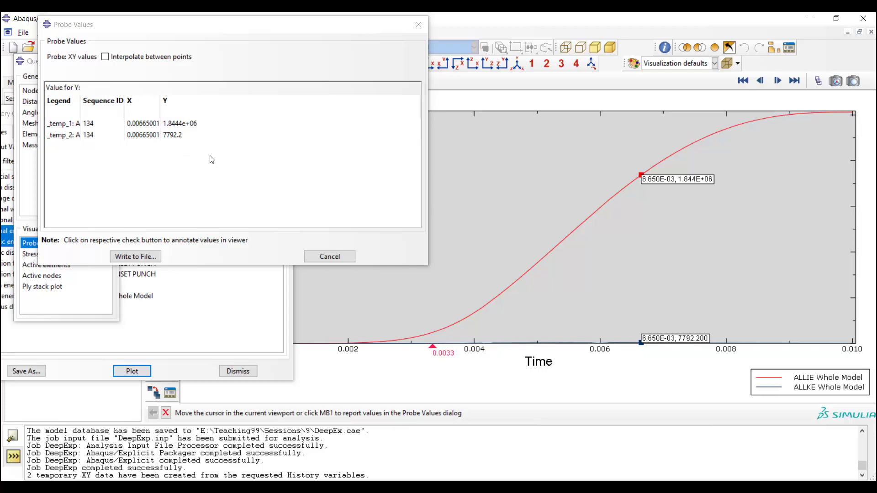
Close the probe without saving its values, then close the History Output dialog.
{"action": "left_click", "coordinate": [336, 257]}
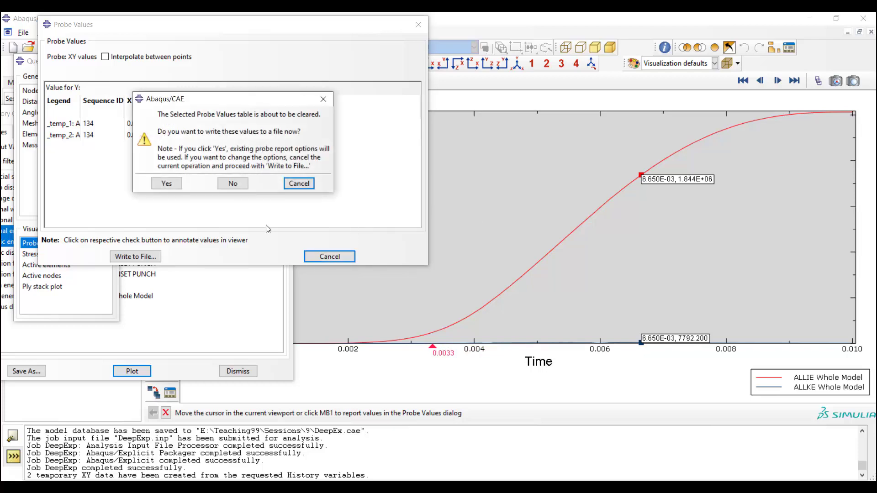
{"action": "left_click", "coordinate": [231, 181]}
{"action": "left_click", "coordinate": [238, 371]}
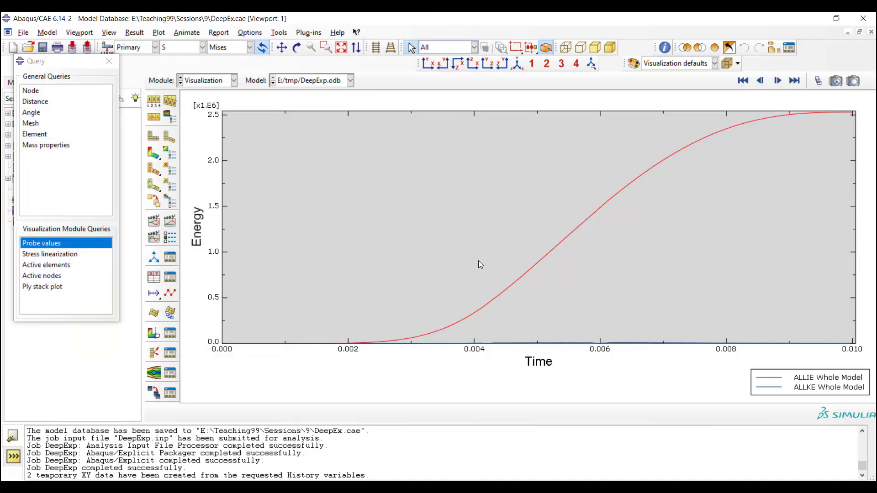
Plot the PUNCH node set's RF2 reaction force history against time.
{"action": "left_click", "coordinate": [110, 61]}
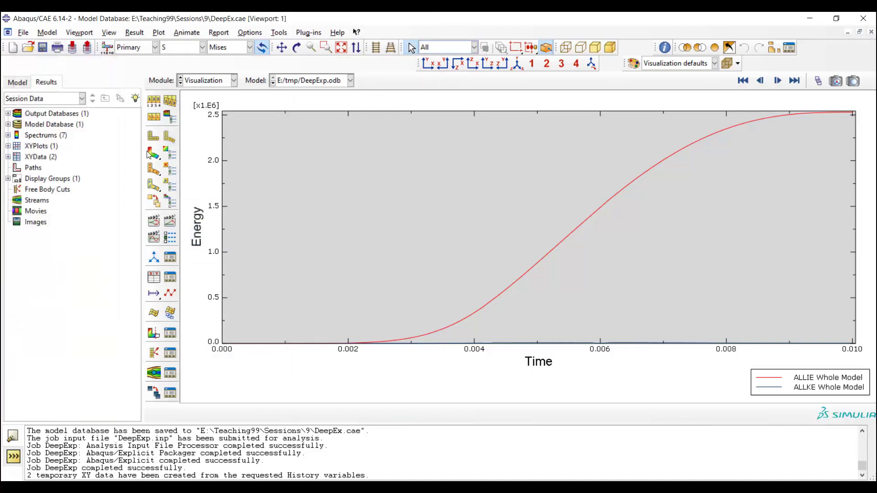
{"action": "left_click", "coordinate": [153, 154]}
{"action": "left_click", "coordinate": [169, 221]}
{"action": "left_click", "coordinate": [135, 33]}
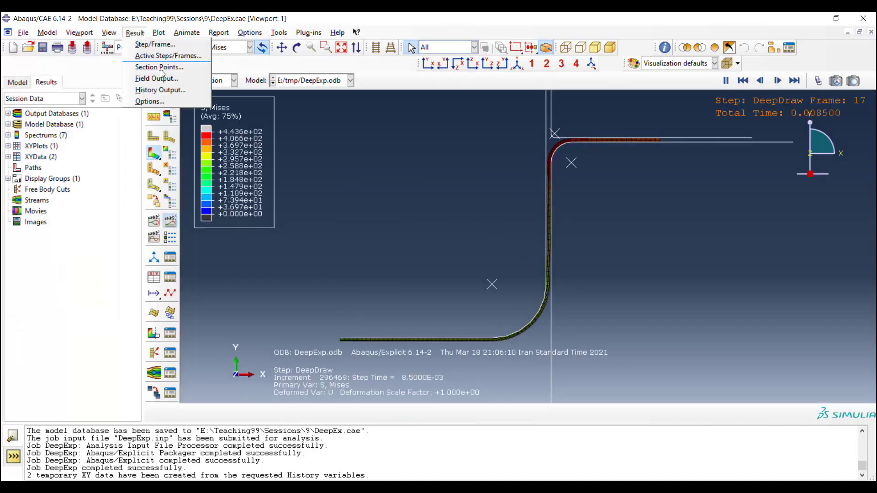
{"action": "left_click", "coordinate": [160, 90]}
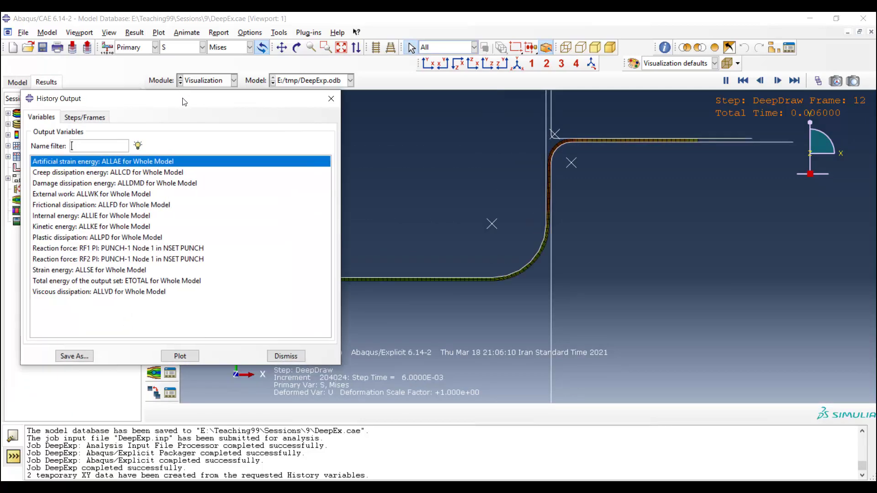
{"action": "left_click_drag", "start_coordinate": [184, 102], "coordinate": [215, 85]}
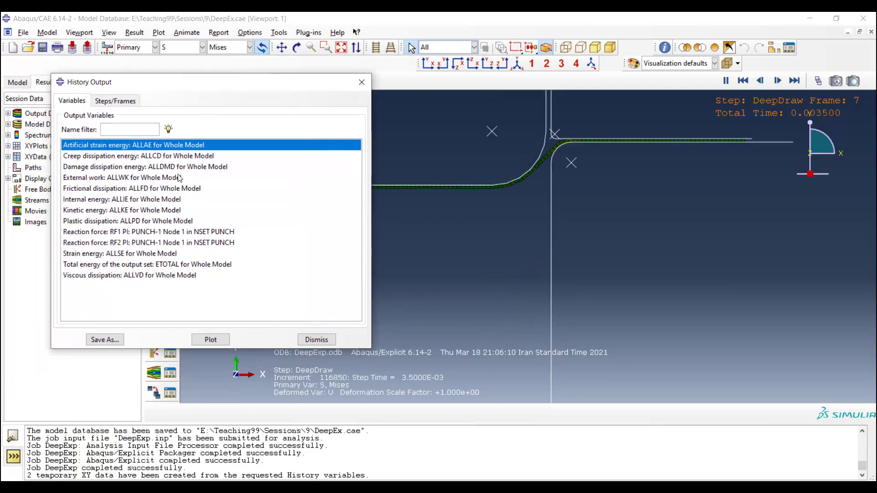
{"action": "left_click", "coordinate": [192, 232]}
{"action": "left_click", "coordinate": [194, 242]}
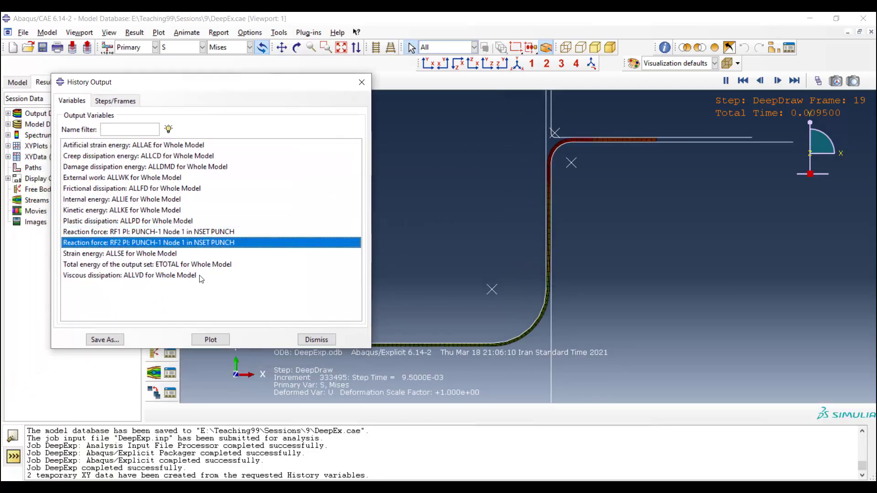
{"action": "left_click", "coordinate": [210, 338]}
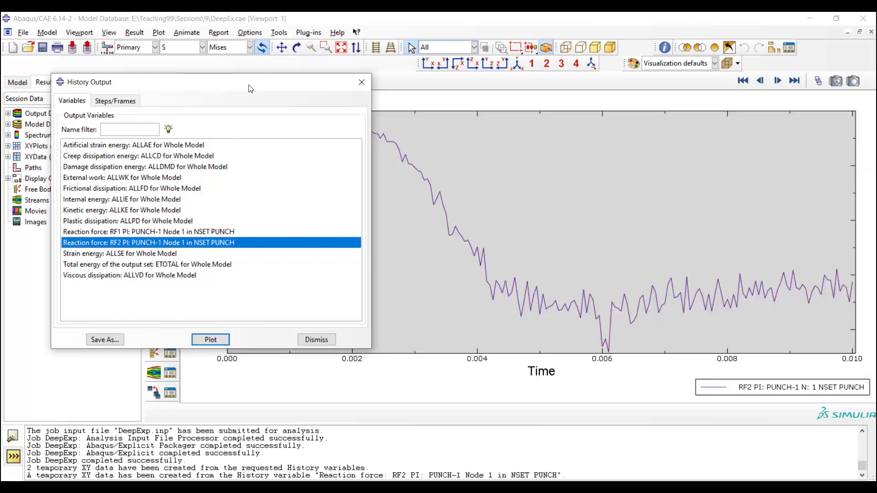
{"action": "left_click_drag", "start_coordinate": [251, 88], "coordinate": [95, 105]}
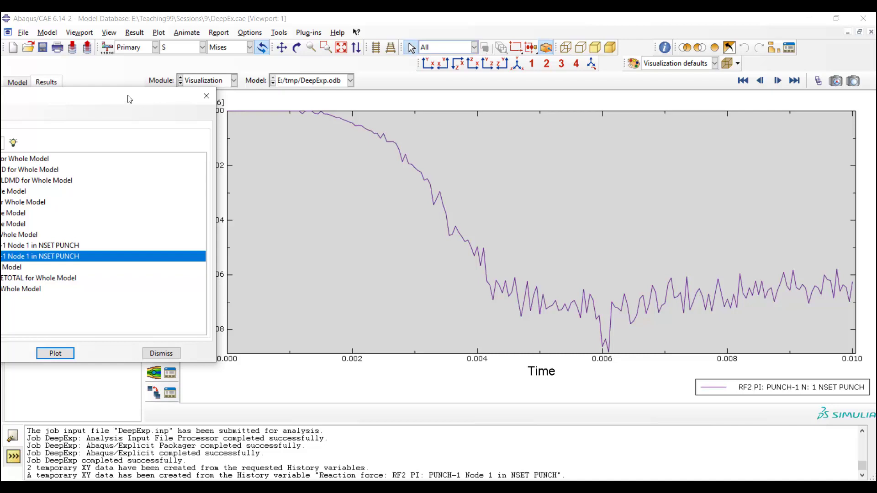
{"action": "left_click_drag", "start_coordinate": [177, 96], "coordinate": [126, 108]}
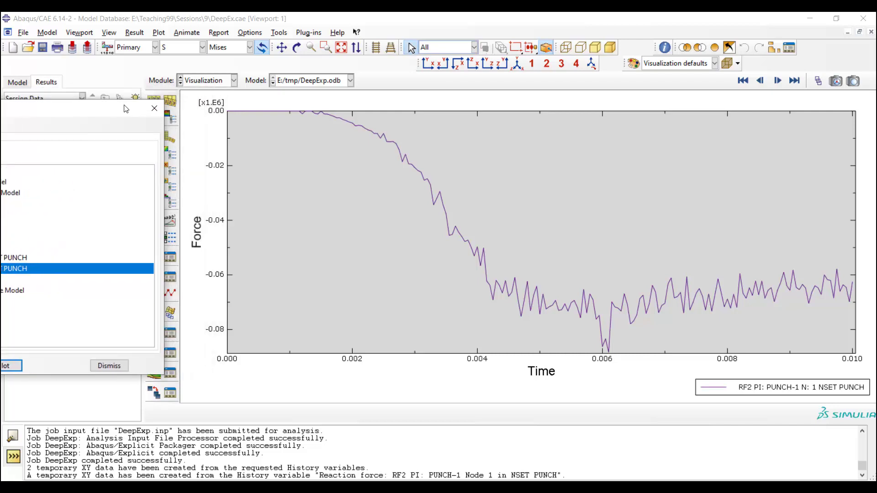